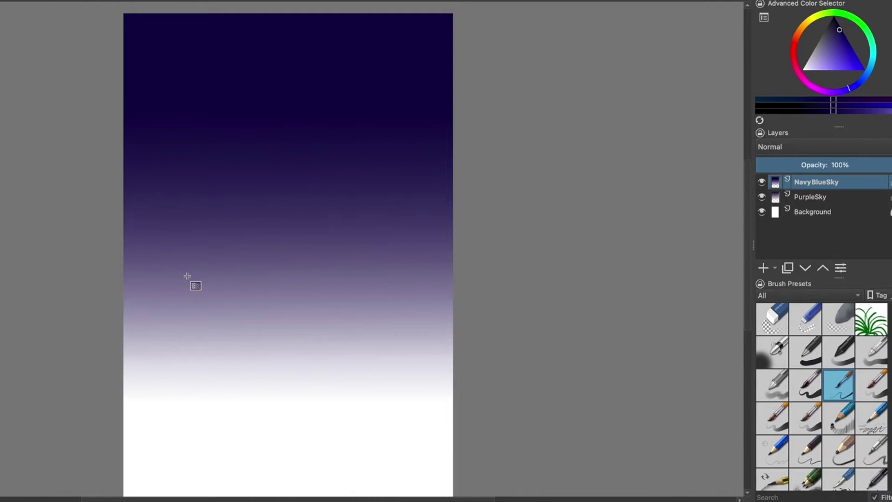
Step: Move the PurpleSky layer above NavyBlueSky so the sky gradient turns more purple
left_click_drag(789, 197, 764, 183)
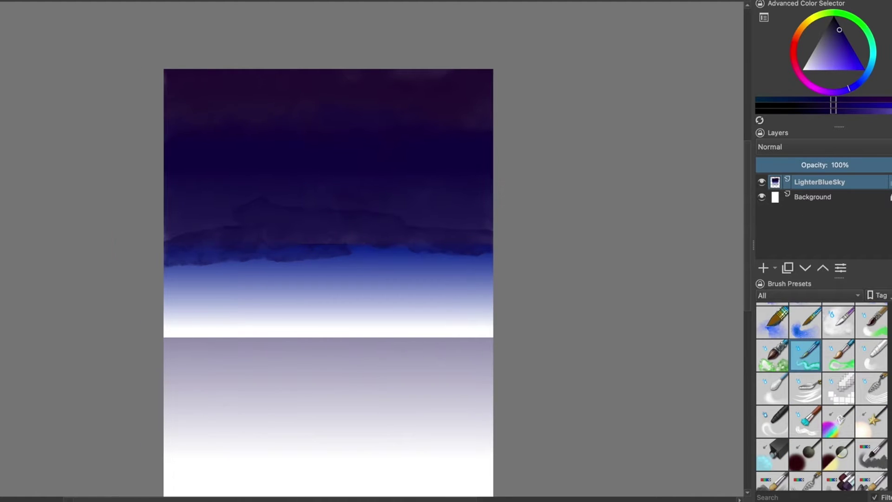
left_click(811, 332)
Step: Extend the deep blue band lower with watercolour and roller brushes, smoothing its ragged edge
mouse_move(242, 233)
left_mouse_down()
mouse_move(378, 240)
mouse_move(299, 229)
mouse_move(172, 265)
left_mouse_up()
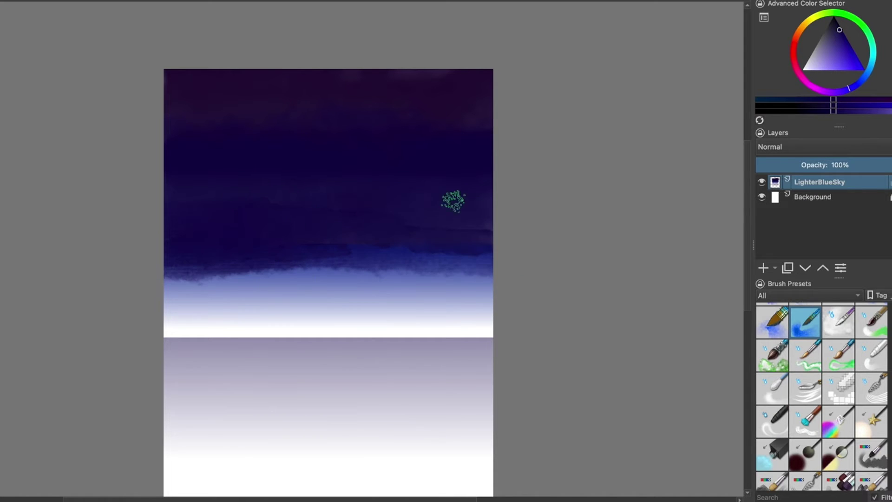
mouse_move(259, 209)
left_mouse_down()
mouse_move(325, 253)
mouse_move(471, 265)
left_mouse_up()
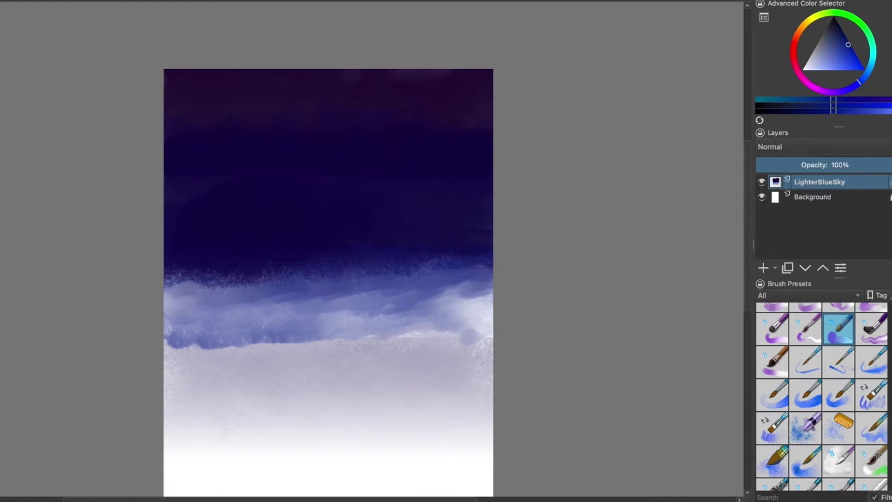
scroll(821, 396, "down", 5)
left_click(772, 371)
mouse_move(297, 314)
left_mouse_down()
mouse_move(176, 295)
mouse_move(418, 274)
mouse_move(279, 334)
mouse_move(167, 353)
mouse_move(371, 353)
mouse_move(460, 289)
left_mouse_up()
mouse_move(189, 312)
left_mouse_down()
mouse_move(215, 291)
mouse_move(241, 346)
mouse_move(460, 325)
mouse_move(483, 279)
mouse_move(364, 281)
mouse_move(223, 366)
mouse_move(483, 353)
mouse_move(186, 385)
mouse_move(320, 348)
left_mouse_up()
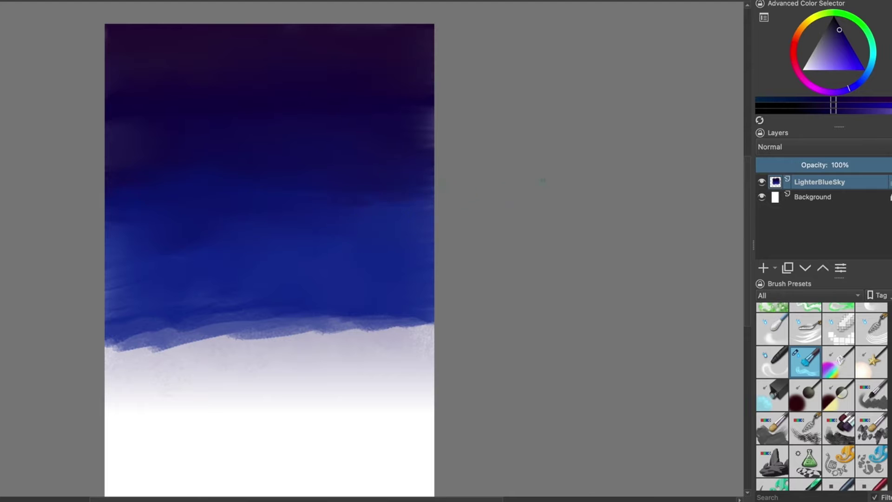
mouse_move(193, 274)
left_mouse_down()
mouse_move(111, 344)
mouse_move(368, 328)
mouse_move(153, 320)
mouse_move(116, 372)
left_mouse_up()
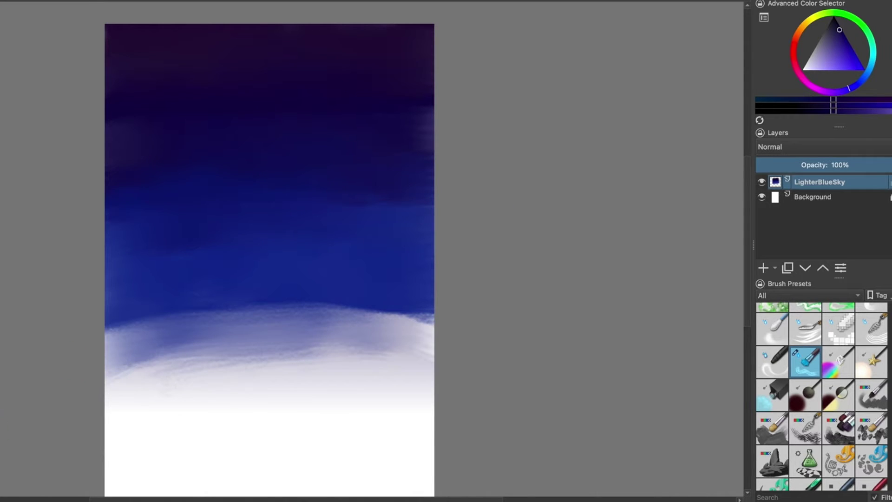
Step: Fill the band with a lighter blue, ending in a soft wavy edge above the white
left_click_drag(848, 87, 858, 82)
left_click(841, 53)
scroll(811, 395, "up", 2)
scroll(810, 395, "up", 2)
scroll(811, 395, "down", 3)
scroll(810, 395, "down", 3)
scroll(175, 429, "down", 3)
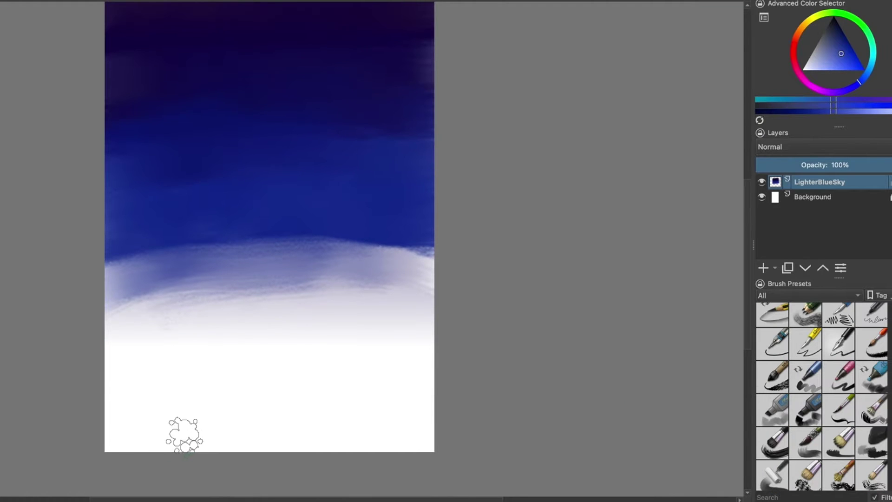
mouse_move(153, 274)
left_mouse_down()
mouse_move(112, 283)
mouse_move(431, 260)
left_mouse_up()
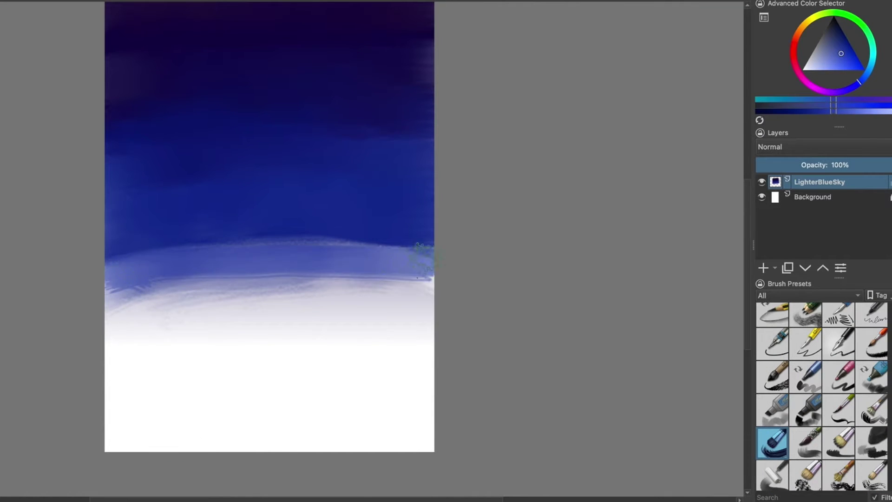
left_click_drag(339, 284, 153, 260)
mouse_move(432, 290)
left_mouse_down()
mouse_move(125, 304)
mouse_move(175, 314)
mouse_move(420, 316)
left_mouse_up()
scroll(822, 402, "down", 3)
scroll(823, 402, "down", 3)
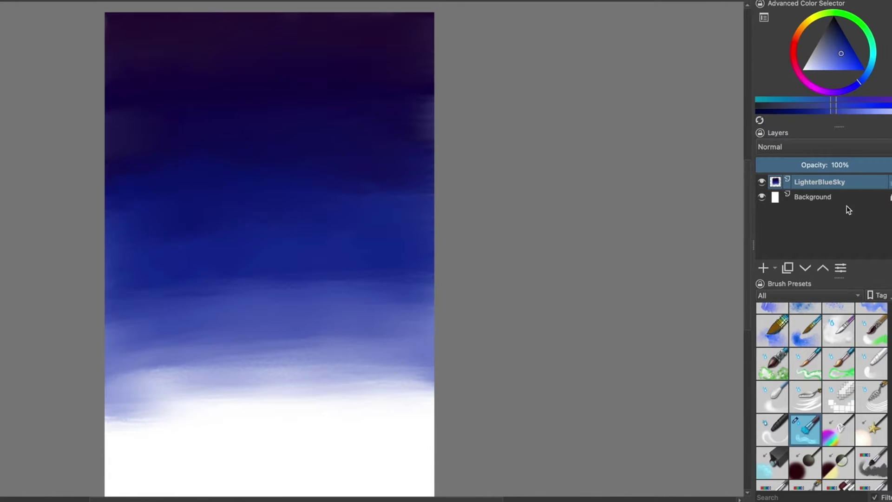
right_click(846, 209)
Step: Add a new paint layer and paint soft pink clouds across the lower sky
left_click(843, 266)
left_click(796, 69)
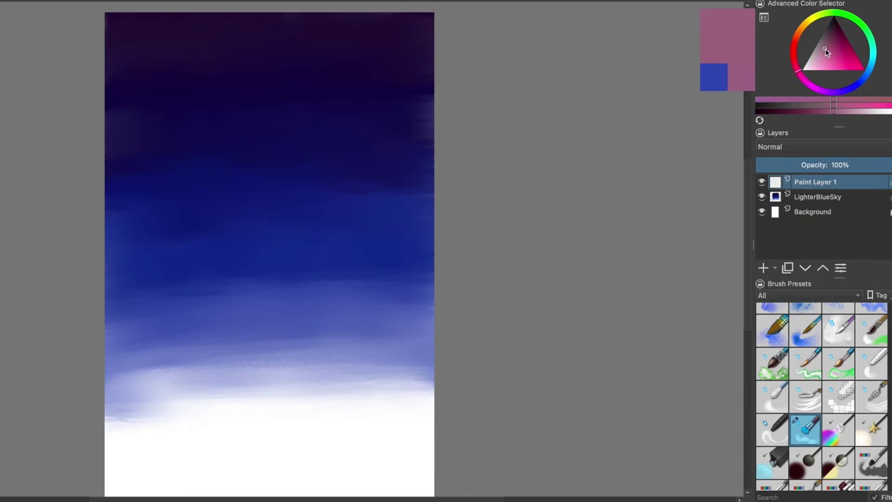
left_click_drag(846, 77, 814, 66)
left_click(772, 364)
mouse_move(114, 371)
left_mouse_down()
mouse_move(265, 378)
mouse_move(325, 352)
mouse_move(238, 378)
mouse_move(408, 358)
mouse_move(130, 378)
mouse_move(184, 344)
mouse_move(169, 358)
left_mouse_up()
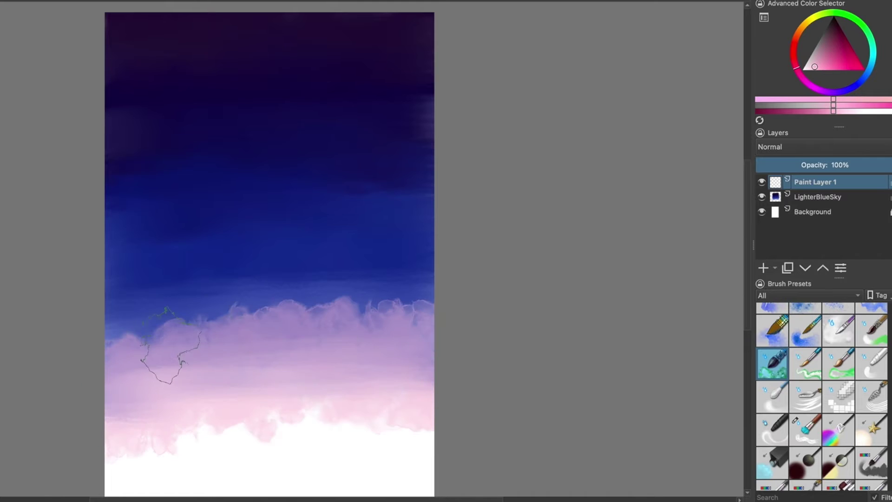
Step: Blend the cloud colours into a smooth gradient with a blending brush
scroll(811, 385, "down", 5)
scroll(811, 385, "up", 5)
left_click(805, 349)
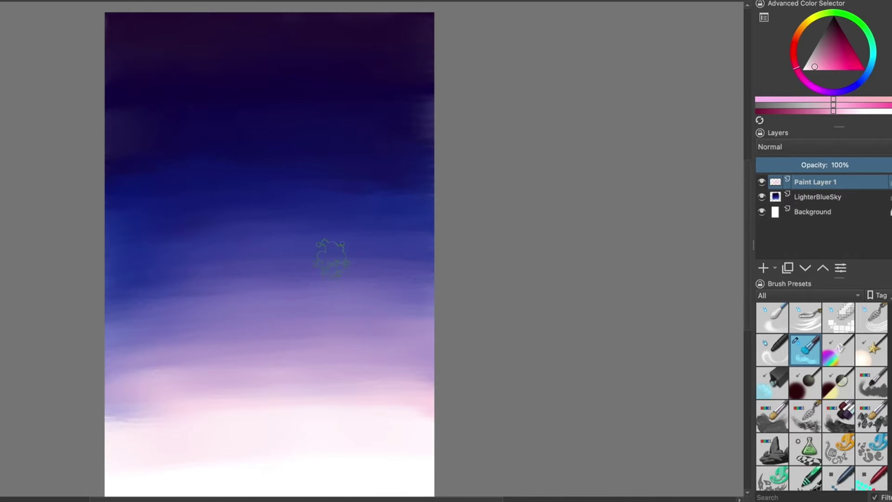
left_click_drag(288, 241, 413, 222)
key("slash")
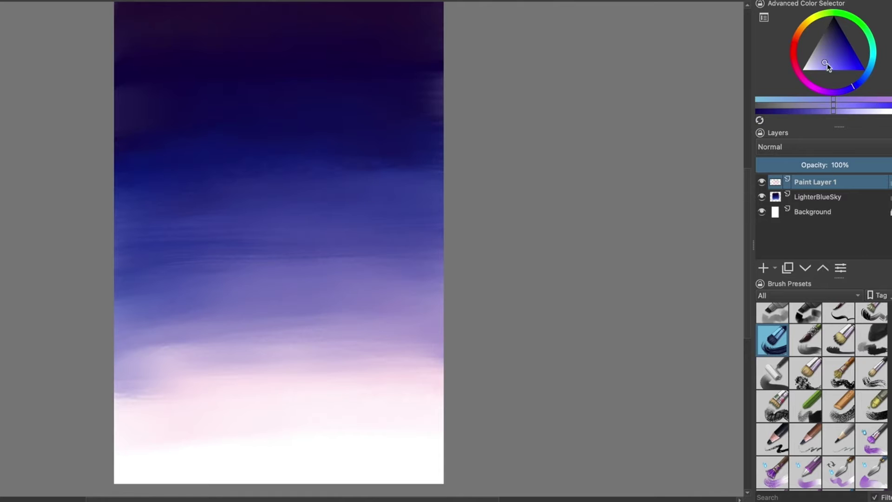
left_click_drag(825, 63, 834, 63)
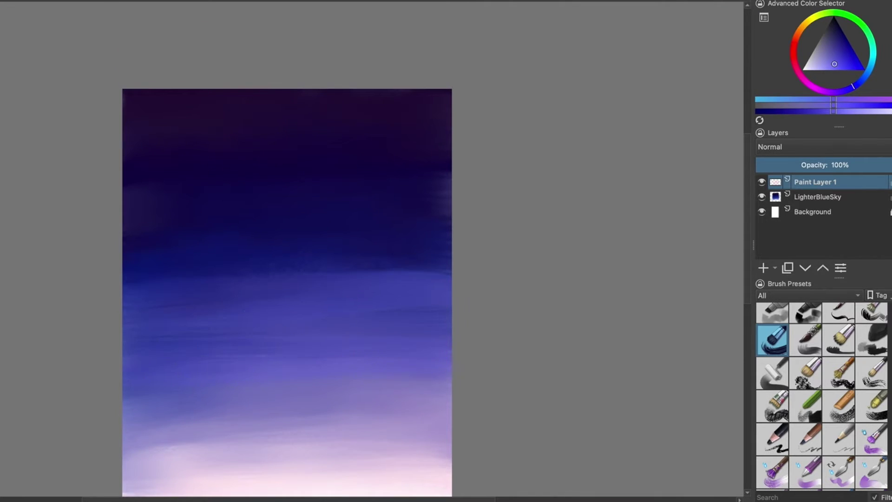
Step: Paint light pink strokes across the lower sky
left_click(278, 478, "ctrl")
mouse_move(272, 422)
left_mouse_down()
mouse_move(155, 424)
mouse_move(125, 457)
left_mouse_up()
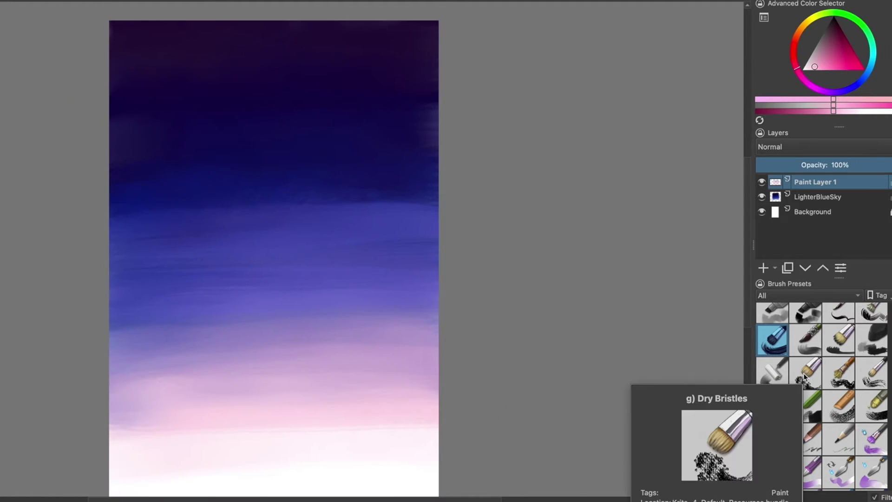
scroll(830, 464, "down", 5)
Step: Deepen the violet band with watercolour strokes in fine-tuned violet shades
left_click(838, 319)
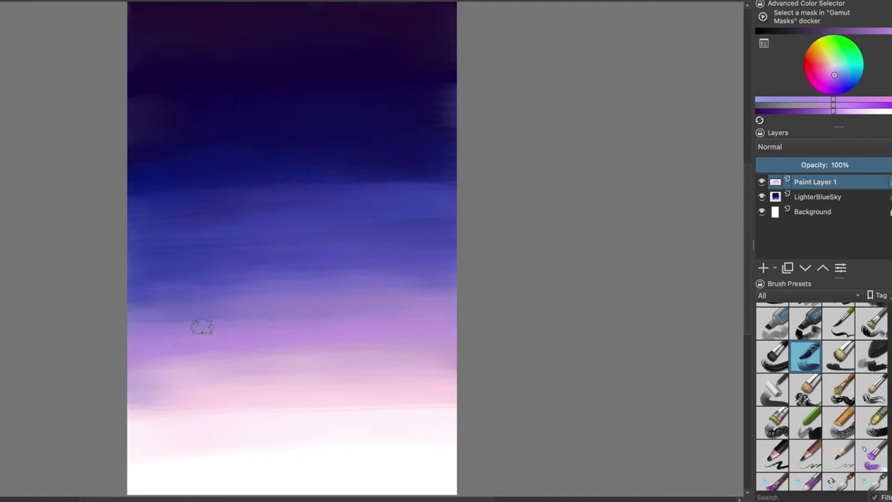
left_click(837, 76)
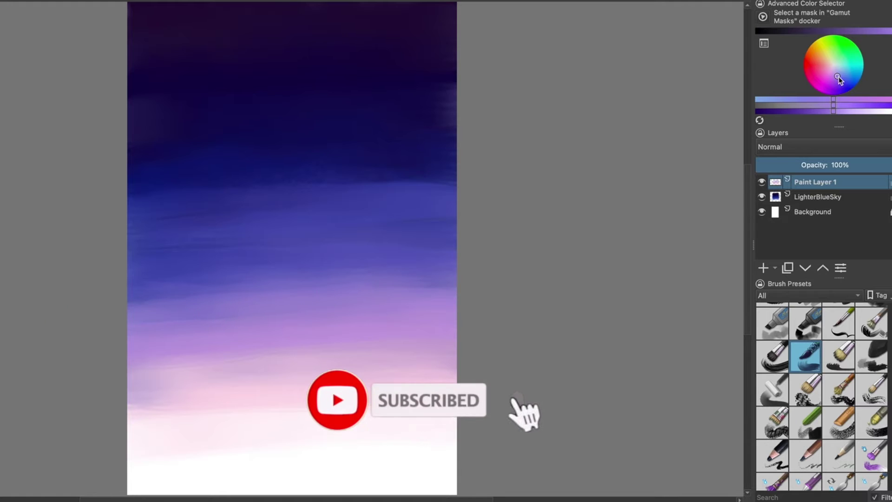
left_click(255, 287, "ctrl")
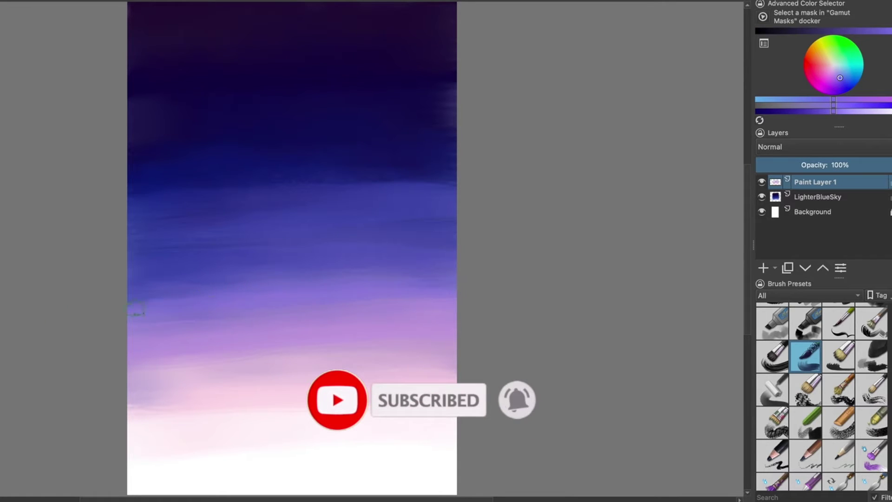
left_click_drag(338, 287, 344, 271)
left_click(843, 80)
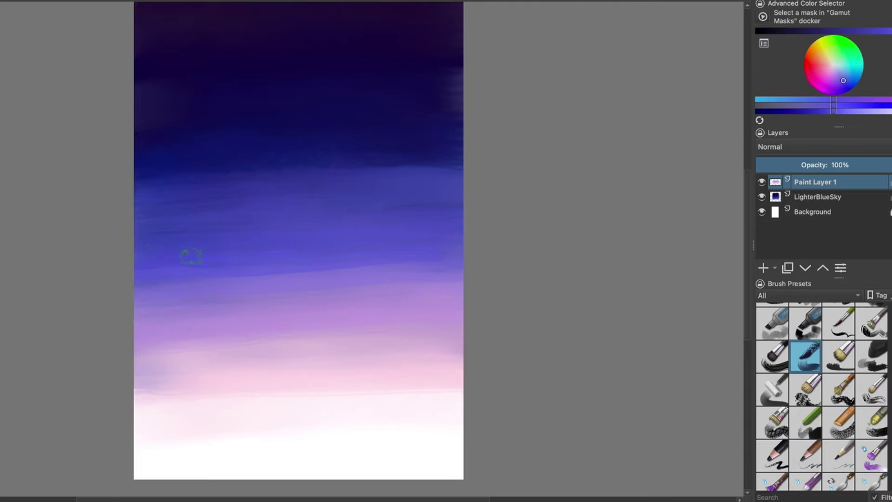
key("slash")
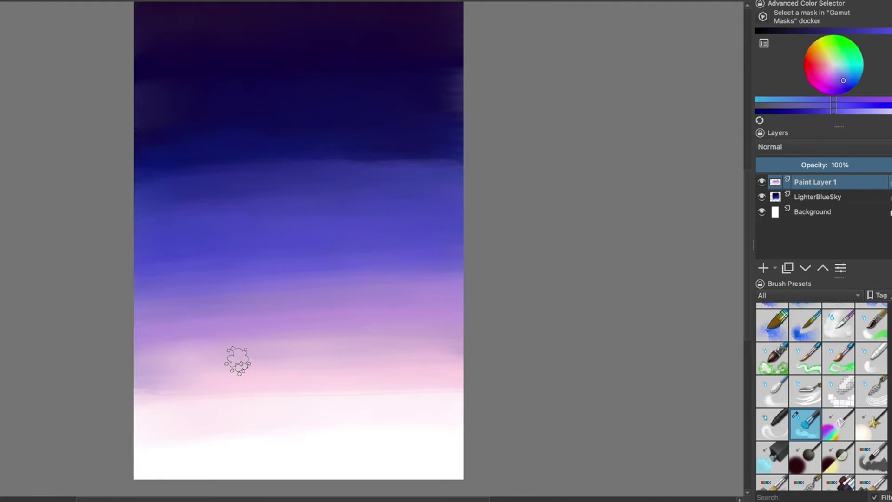
Step: Resize the brush and streak soft horizontal colour across the upper sky
key("bracketright")
key("bracketright")
key("bracketright")
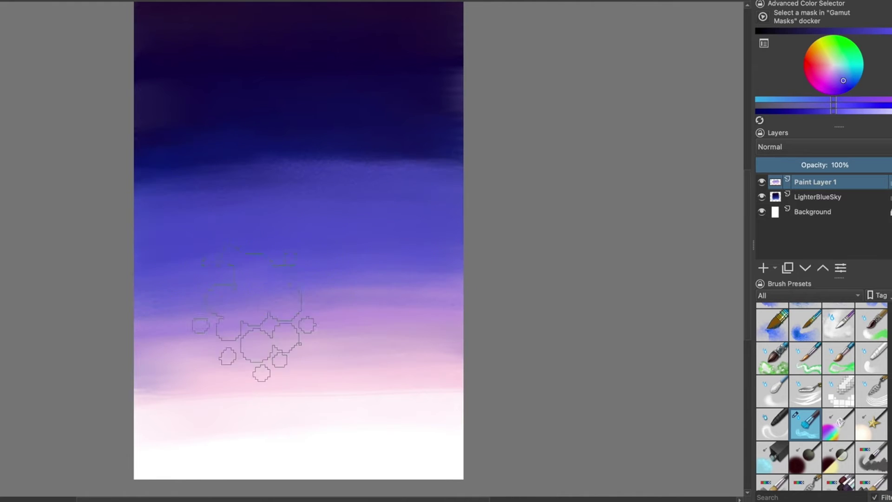
key("bracketleft")
key("bracketleft")
key("bracketleft")
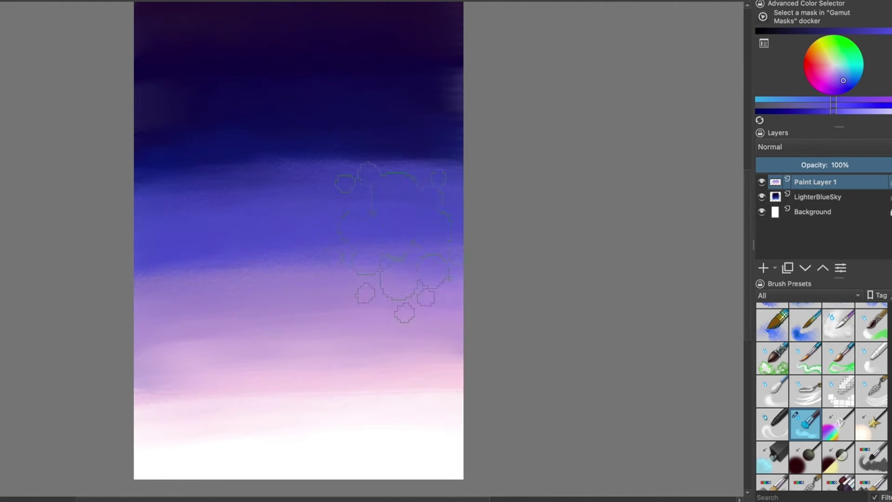
left_click_drag(346, 168, 139, 158)
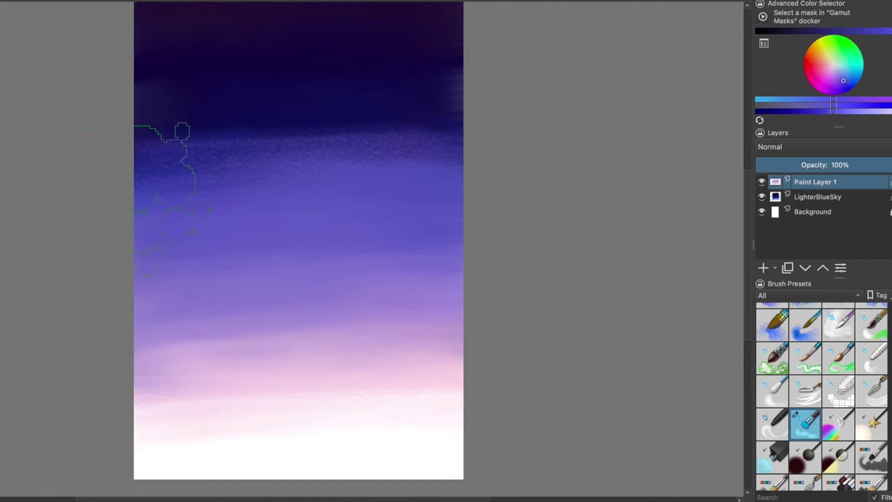
mouse_move(348, 114)
left_mouse_down()
mouse_move(441, 134)
mouse_move(140, 139)
mouse_move(460, 116)
left_mouse_up()
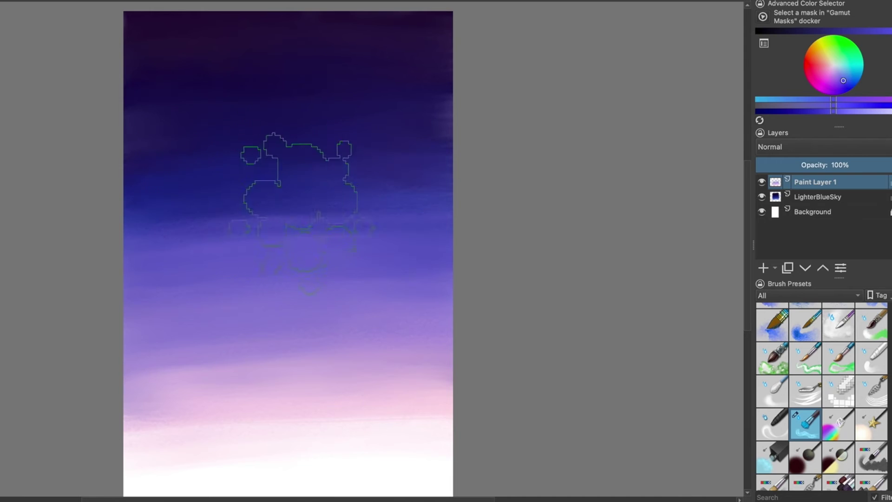
left_click_drag(297, 170, 209, 181)
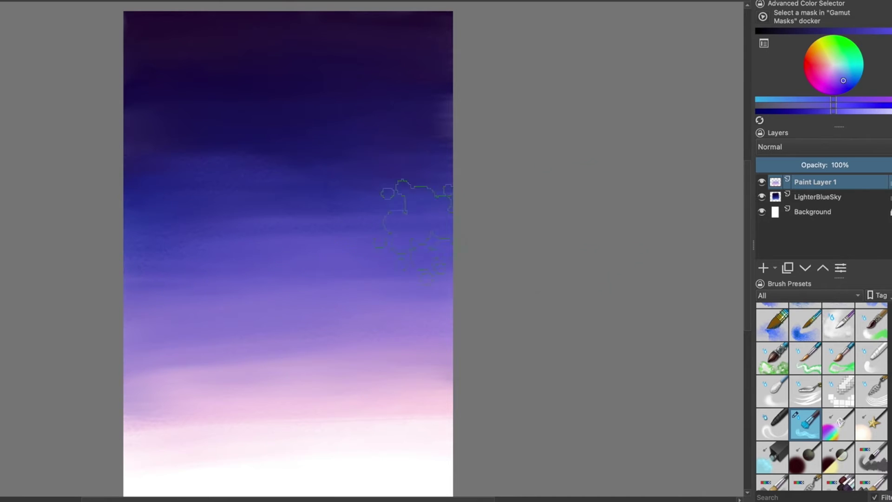
left_click(772, 390)
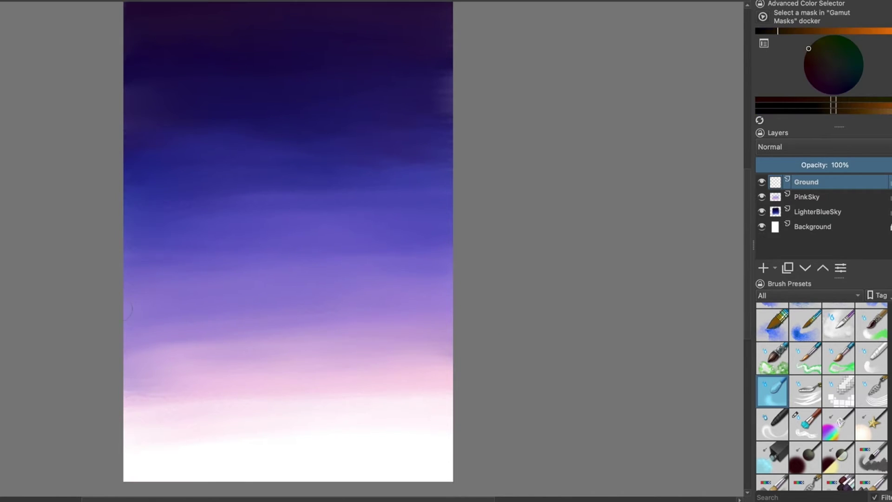
Step: Paint a dark brown hill silhouette across the bottom with an ink brush
scroll(801, 403, "up", 10)
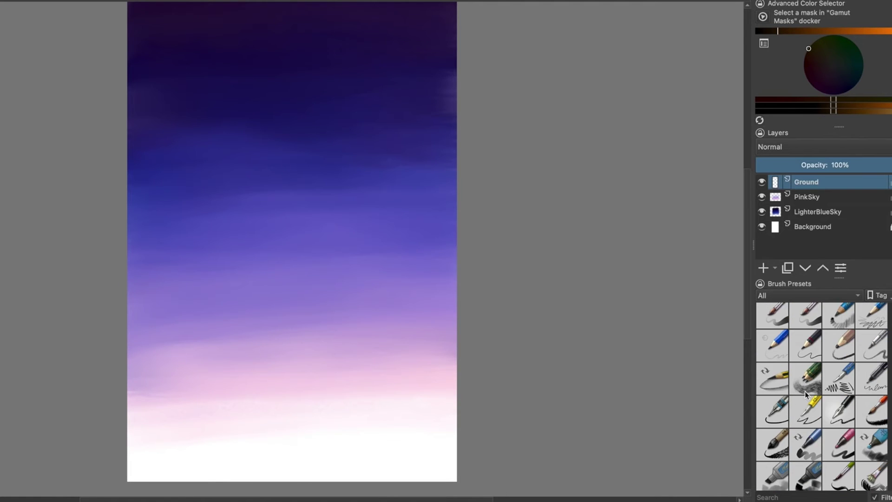
left_click(772, 443)
left_click_drag(260, 390, 133, 446)
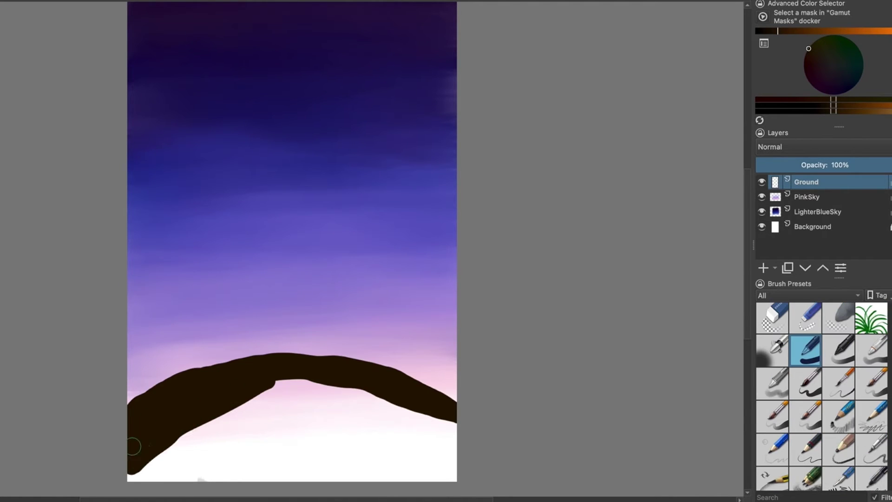
mouse_move(195, 446)
left_mouse_down()
mouse_move(231, 418)
mouse_move(264, 418)
mouse_move(329, 476)
mouse_move(418, 474)
mouse_move(441, 437)
mouse_move(368, 414)
mouse_move(406, 403)
left_mouse_up()
Step: Add grass tufts along the hill's left edge and right slope
left_click(805, 383)
left_click_drag(130, 400, 154, 381)
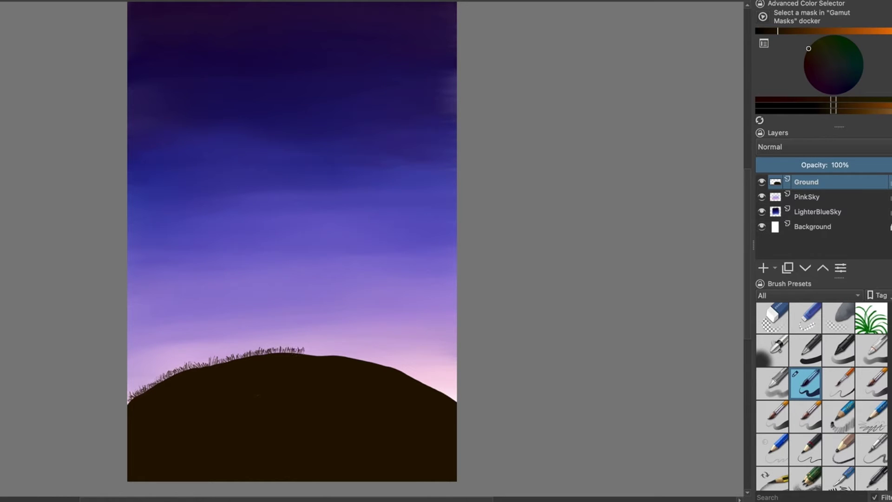
left_click_drag(335, 353, 423, 379)
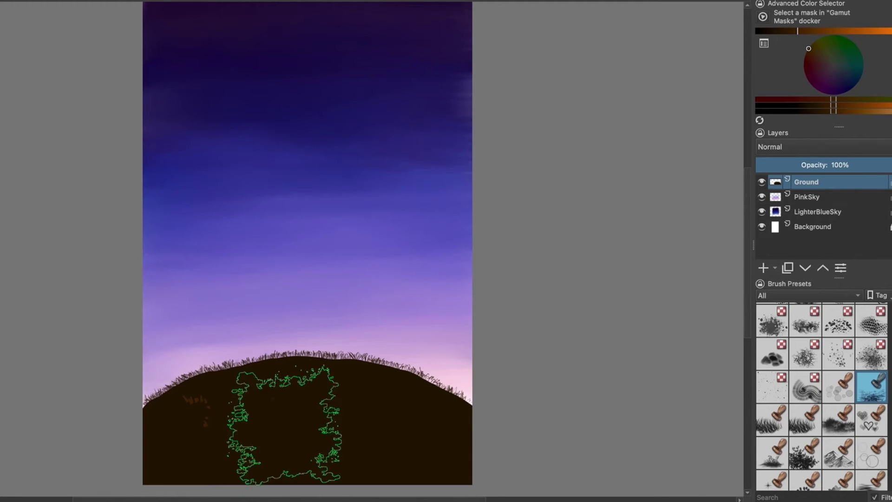
Step: Texture the hill with brown stamp dabs, green grass strokes and blue dabs
left_click(413, 431)
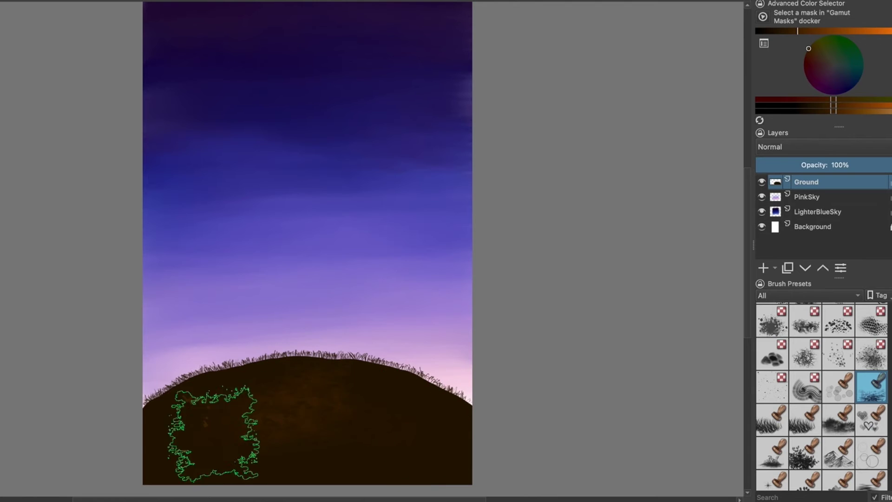
left_click(293, 419)
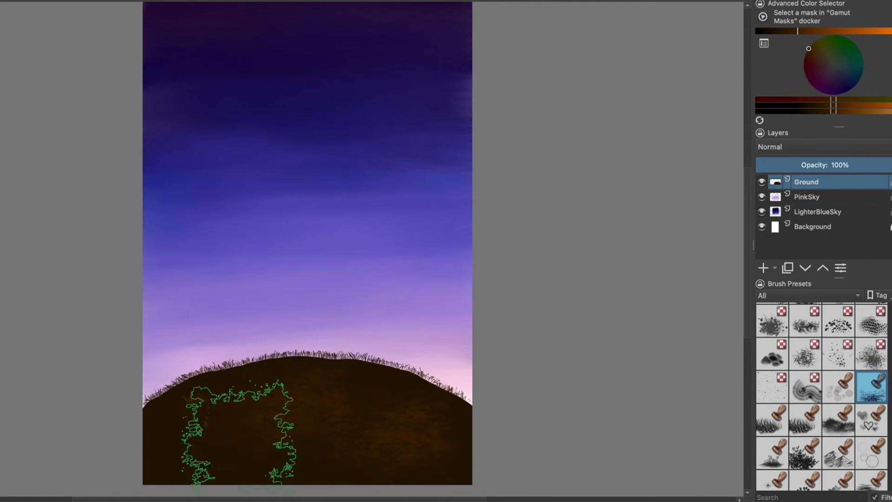
scroll(204, 409, "down", 2)
left_click_drag(197, 397, 418, 382)
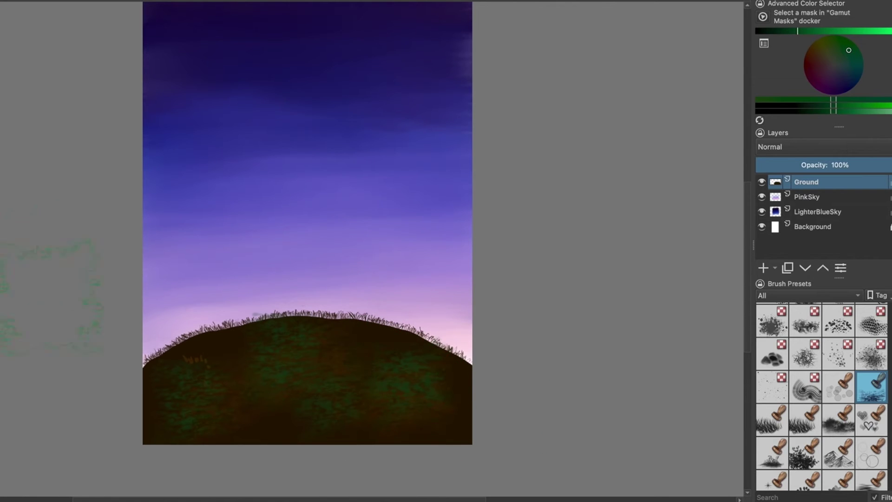
left_click(805, 453)
left_click(856, 79)
left_click_drag(186, 395, 441, 399)
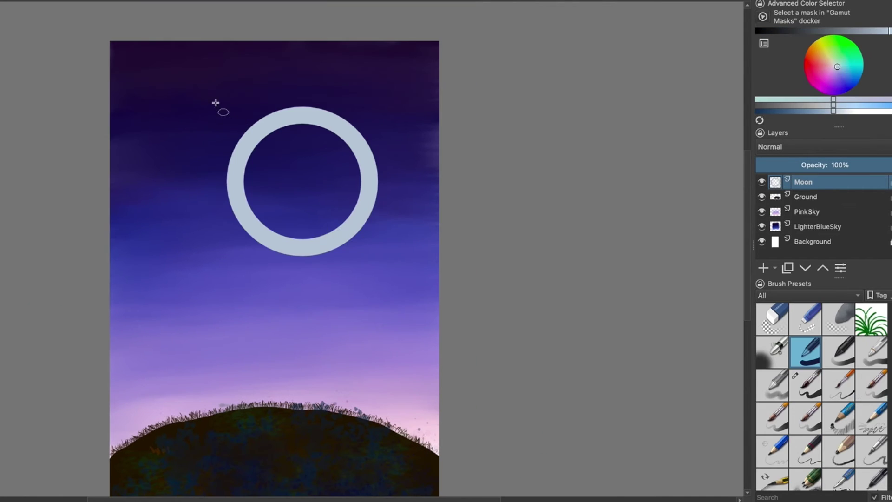
Step: Cut the moon ring onto its own pasted layer and shift it up and left
left_click_drag(216, 103, 393, 273)
key("ctrl+x")
key("ctrl+v")
left_click_drag(299, 167, 273, 159)
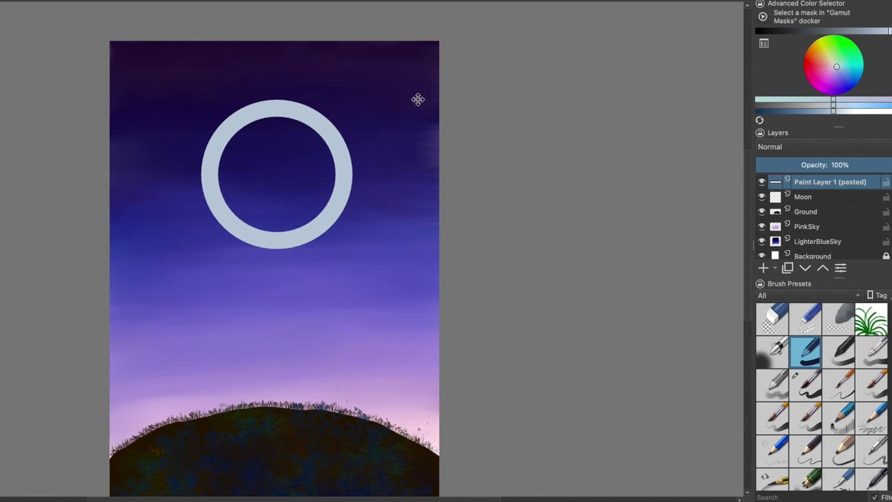
Step: Fill the ring's interior with pale moon colour to make a solid disc
key("b")
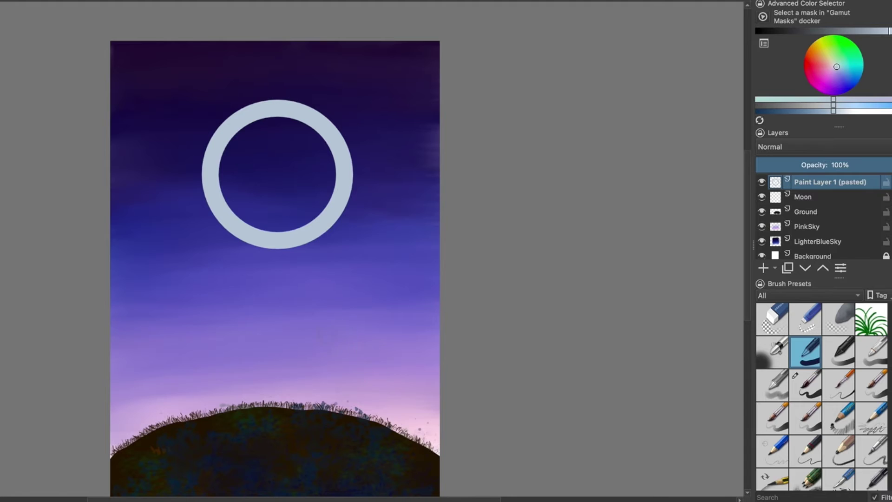
mouse_move(328, 188)
left_mouse_down()
mouse_move(283, 225)
mouse_move(228, 171)
mouse_move(229, 190)
mouse_move(328, 170)
mouse_move(244, 176)
mouse_move(293, 148)
mouse_move(274, 190)
mouse_move(279, 207)
mouse_move(277, 194)
left_mouse_up()
left_click_drag(837, 67, 842, 67)
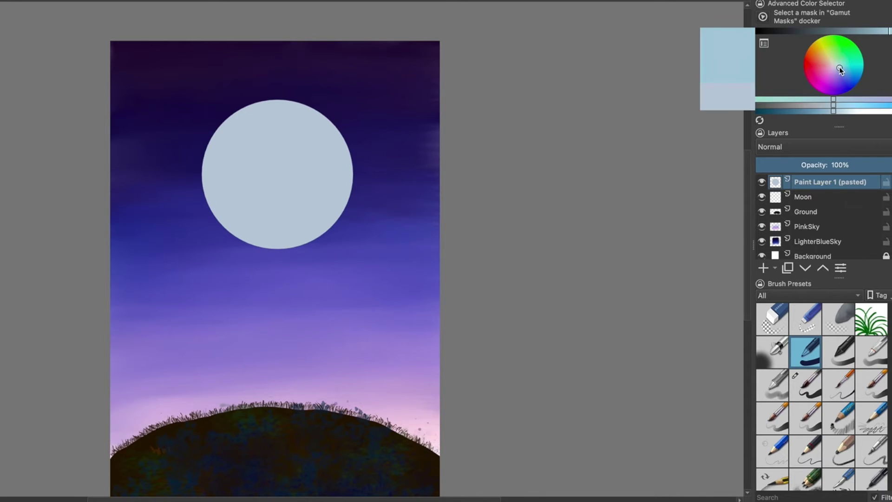
Step: Select a marker-style brush and paint a white stroke across the moon
key("slash")
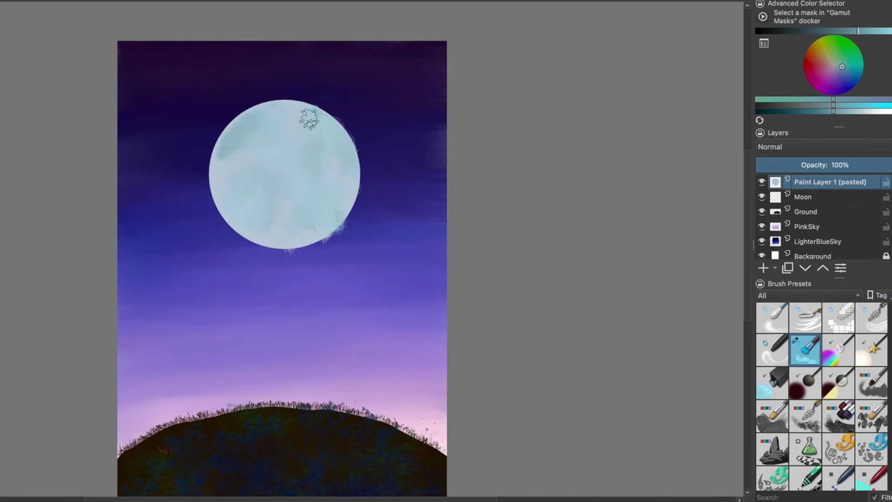
scroll(821, 394, "up", 10)
left_click(806, 318)
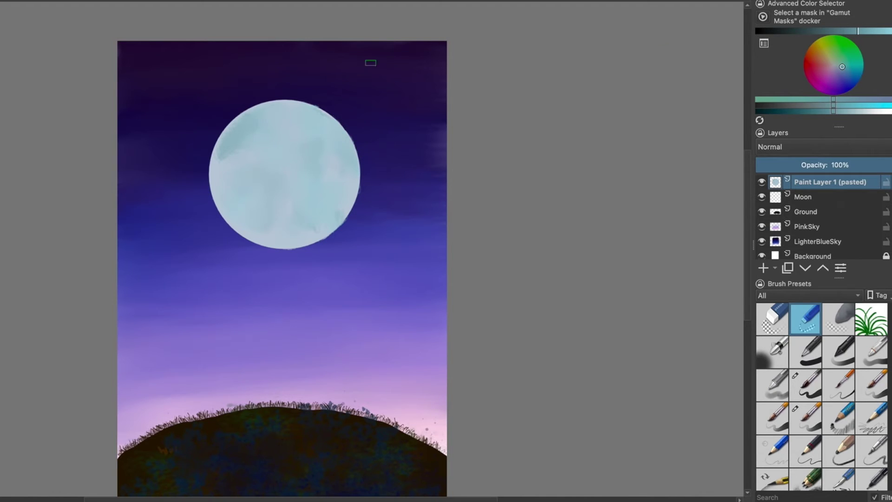
left_click_drag(226, 166, 288, 122)
Step: Paint white branch, stem, arc and curve markings on the moon
mouse_move(328, 158)
left_mouse_down()
mouse_move(275, 174)
mouse_move(285, 233)
left_mouse_up()
left_click_drag(321, 131, 260, 109)
left_click_drag(332, 218, 318, 231)
left_click_drag(226, 193, 257, 227)
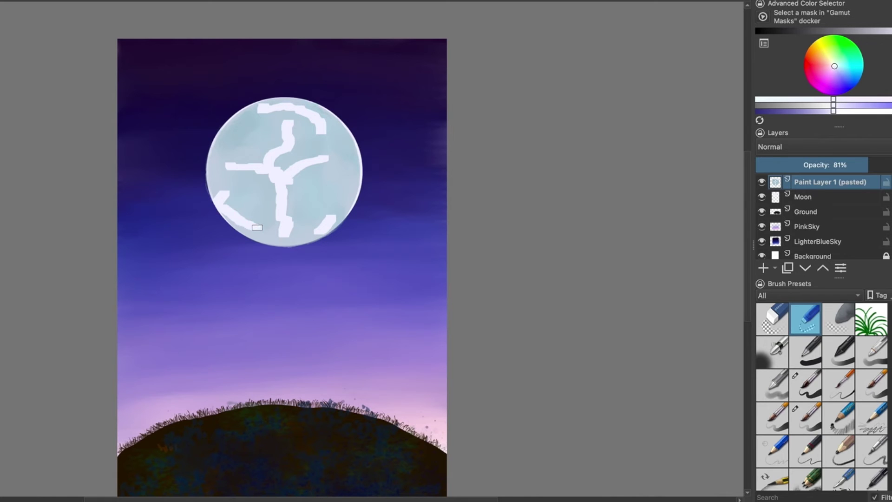
scroll(816, 428, "down", 5)
scroll(815, 428, "down", 3)
scroll(816, 428, "down", 5)
scroll(816, 429, "up", 3)
Step: Smear and blend the white markings into the moon with watercolour and blender brushes
left_click(805, 409)
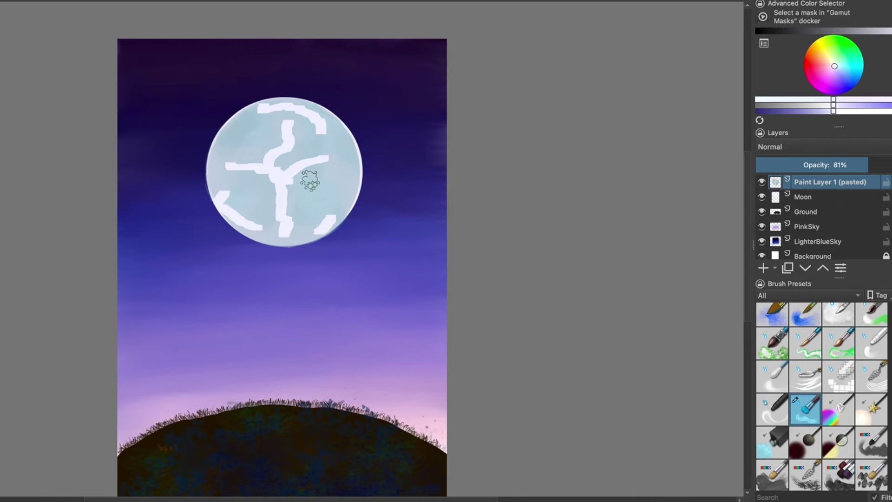
scroll(816, 420, "down", 2)
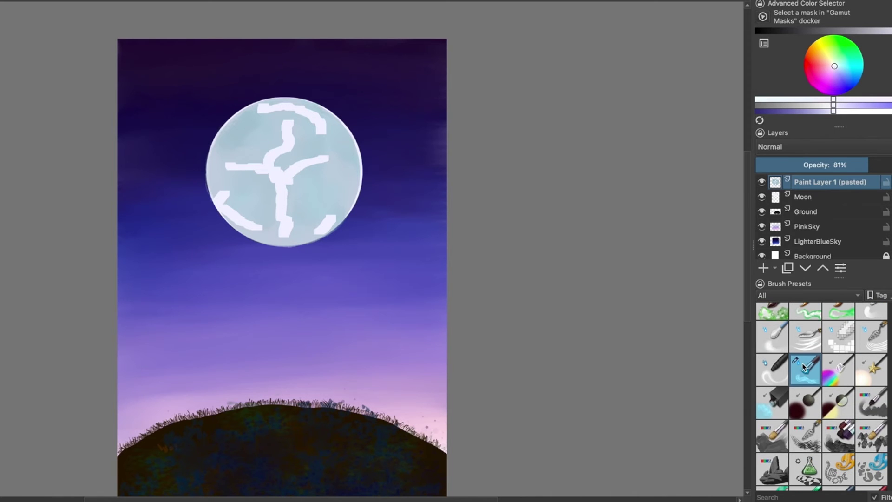
mouse_move(249, 159)
left_mouse_down()
mouse_move(293, 166)
mouse_move(283, 181)
mouse_move(239, 175)
mouse_move(259, 143)
mouse_move(335, 158)
left_mouse_up()
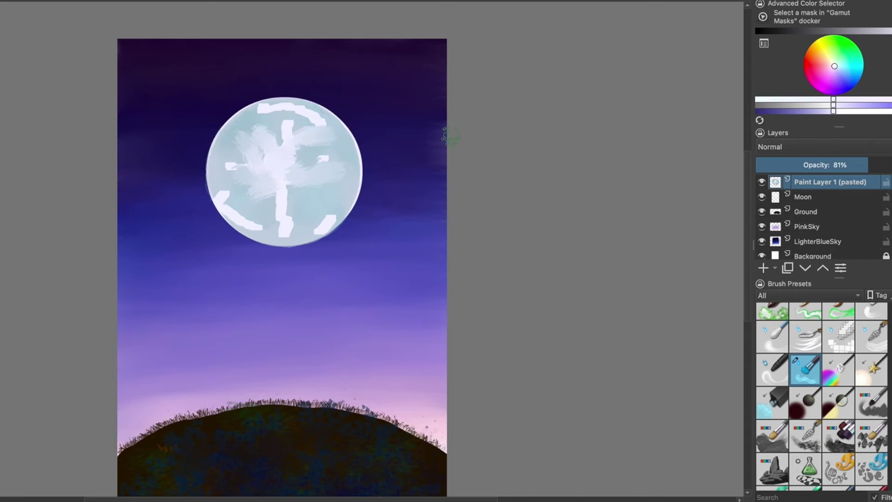
key("/")
mouse_move(229, 168)
left_mouse_down()
mouse_move(292, 191)
mouse_move(228, 209)
mouse_move(293, 233)
mouse_move(288, 119)
mouse_move(308, 119)
mouse_move(283, 179)
mouse_move(235, 135)
mouse_move(327, 159)
mouse_move(354, 149)
mouse_move(319, 121)
mouse_move(297, 173)
mouse_move(340, 204)
mouse_move(344, 171)
left_mouse_up()
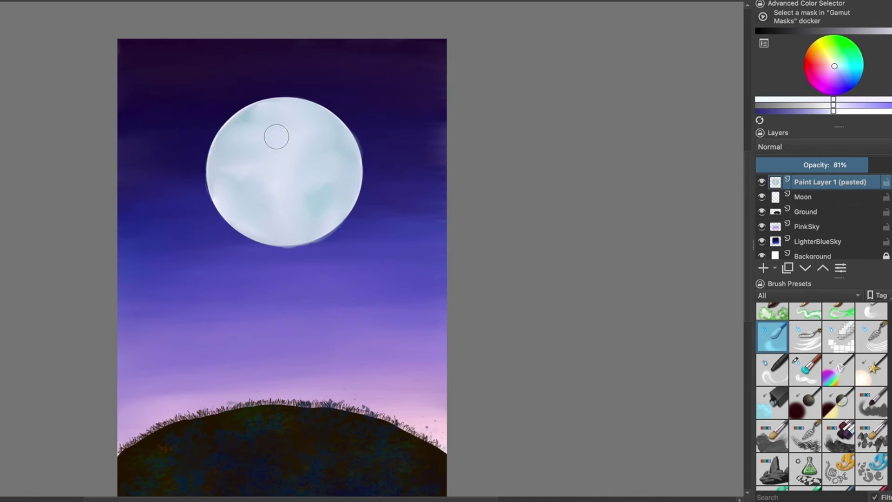
scroll(872, 411, "down", 3)
Step: Sample pale cyan from the moon and stamp cloudy texture dabs across its surface
scroll(872, 411, "down", 3)
scroll(872, 410, "up", 3)
scroll(873, 410, "up", 3)
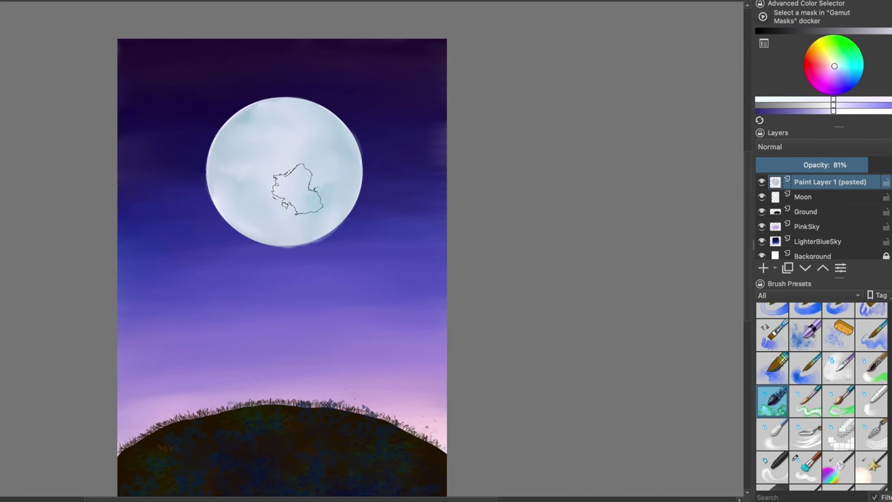
scroll(316, 190, "right", 3)
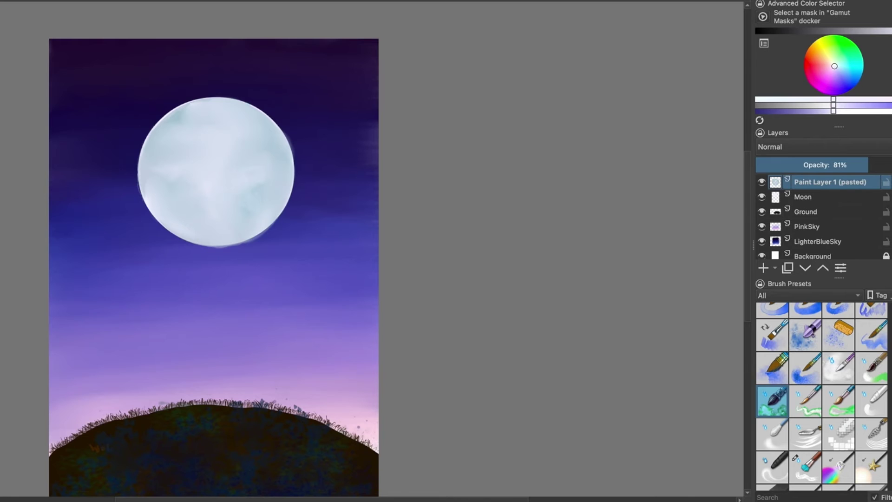
left_click(214, 182, "ctrl")
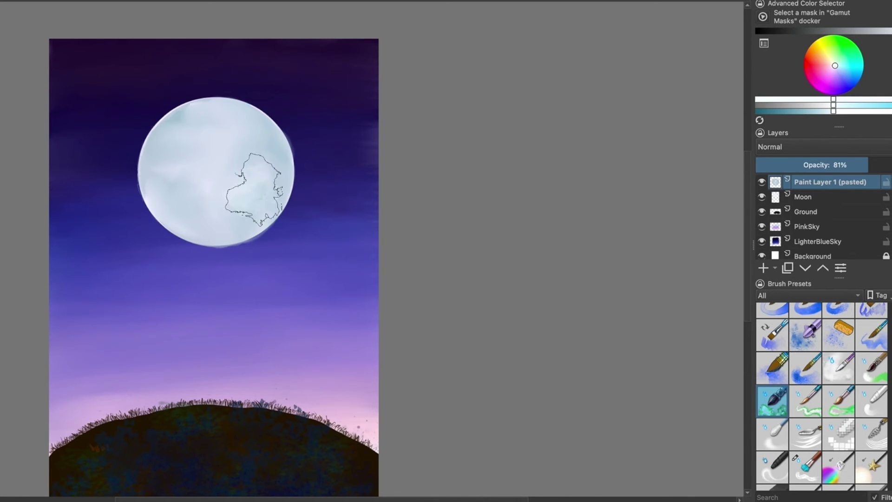
left_click_drag(269, 148, 262, 172)
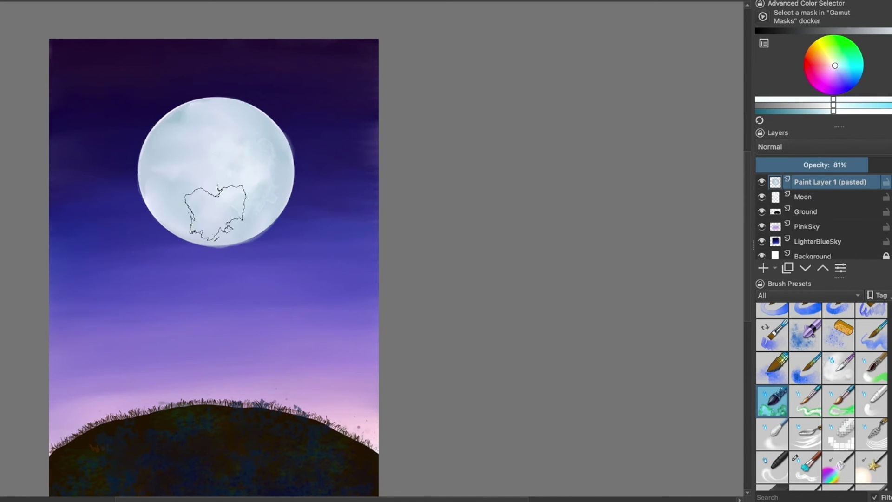
left_click_drag(218, 210, 246, 144)
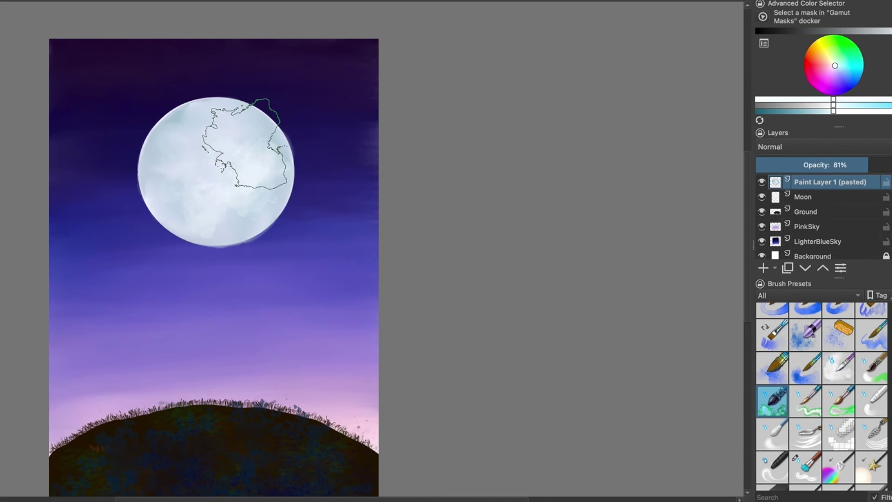
Step: Delete the stray duplicate moon layer
key("t")
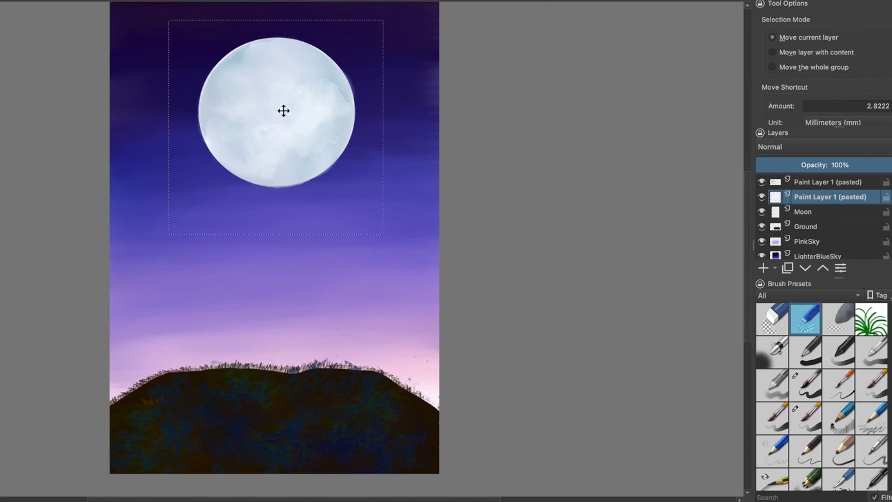
left_click_drag(282, 109, 281, 50)
right_click(830, 196)
left_click(820, 288)
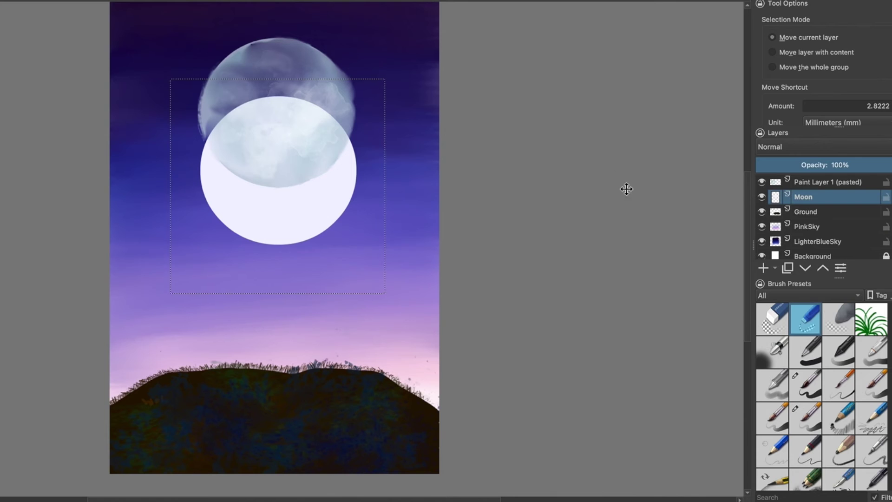
key("Page_Up")
Step: Copy the textured moon into a new pasted layer, aligned over the flat moon
key("ctrl+r")
left_click_drag(166, 16, 388, 189)
key("t")
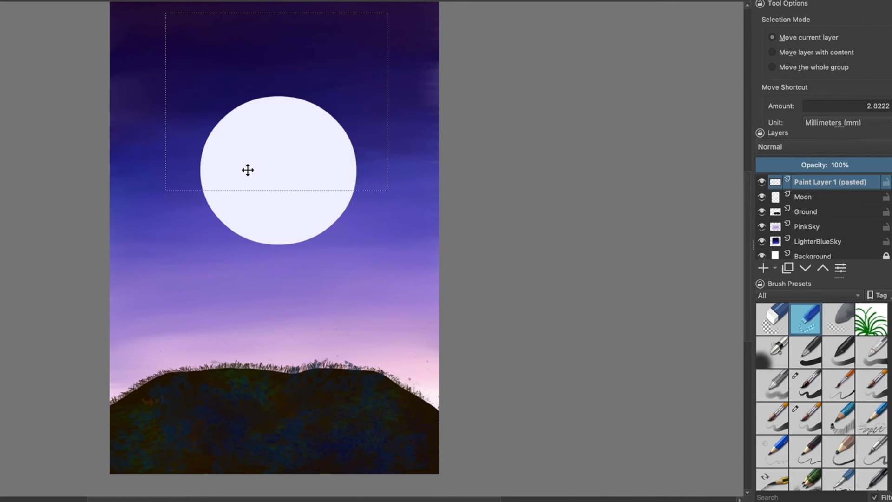
key("ctrl+c")
key("ctrl+v")
left_click_drag(273, 136, 274, 178)
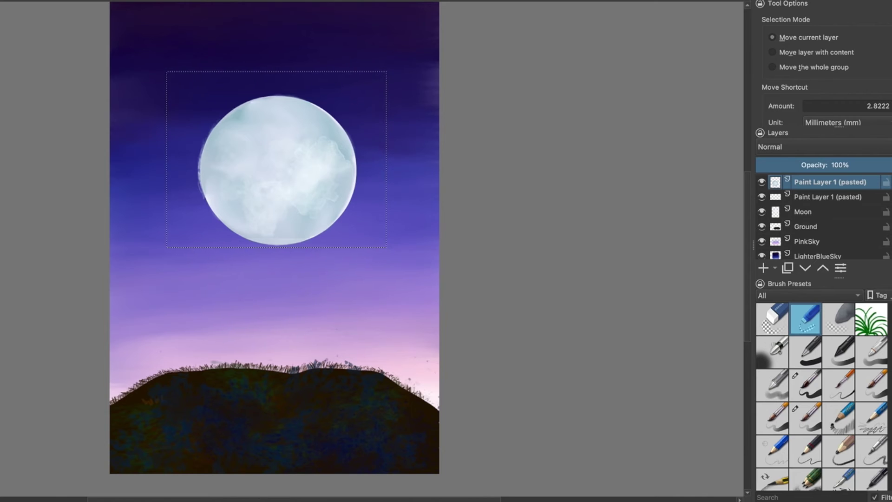
Step: Zoom in and lasso-select the moon's ragged left edge
key("plus")
key("ctrl+r")
mouse_move(460, 283)
left_mouse_down()
mouse_move(424, 441)
mouse_move(452, 428)
mouse_move(445, 408)
left_mouse_up()
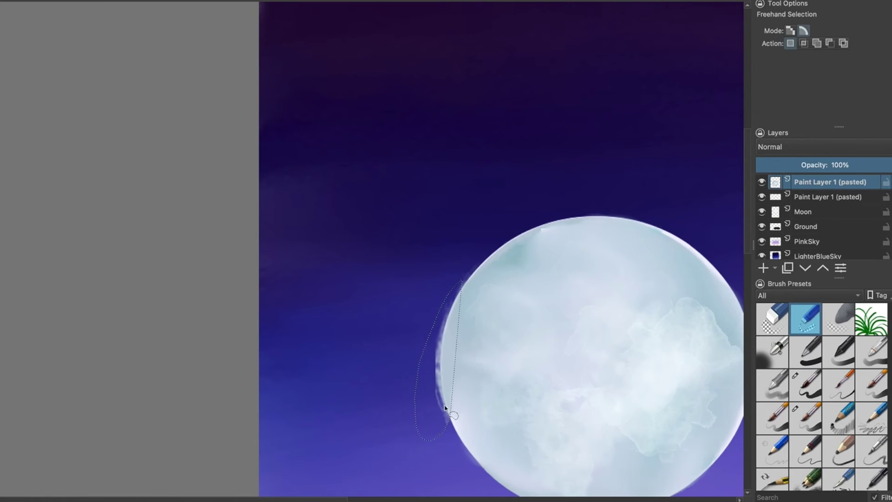
Step: Brush away the jagged fringe on the moon's left edge and fit the painting in view
left_click(800, 316)
mouse_move(429, 338)
left_mouse_down()
mouse_move(432, 313)
mouse_move(430, 406)
left_mouse_up()
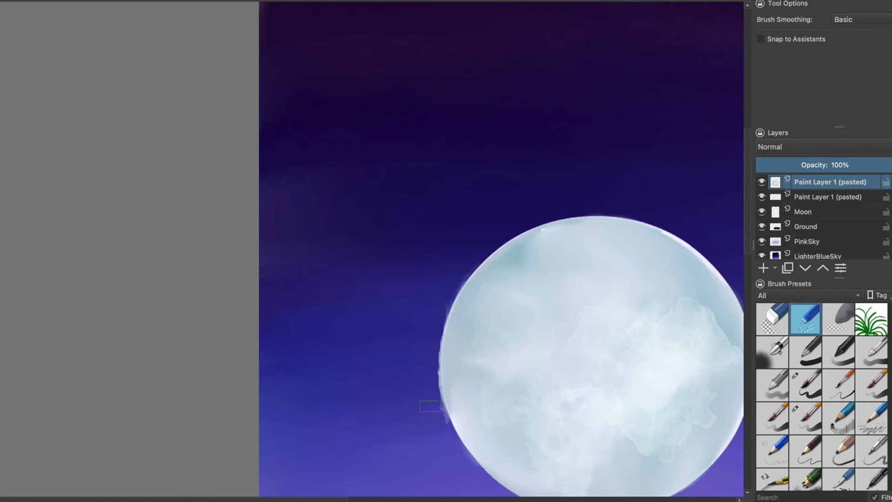
key("2")
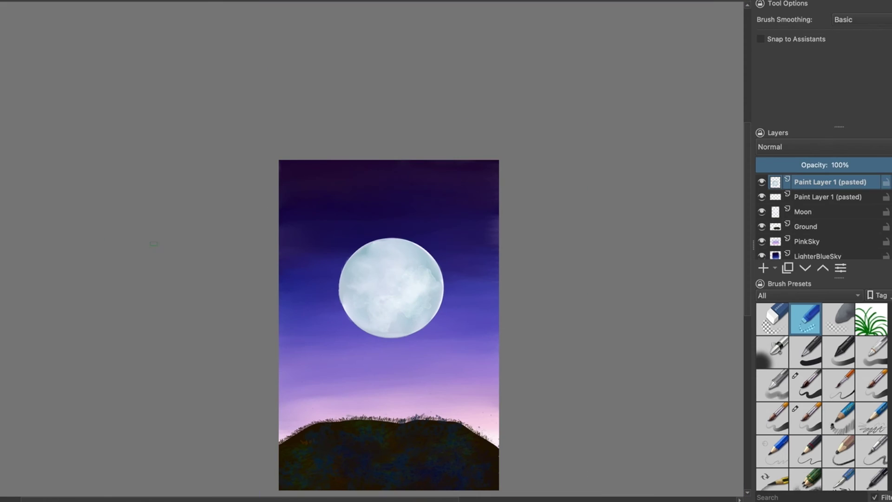
Step: Name the new layer 'Girl HoldingMoon' and pick a brush for the silhouette
type("GirlHoldingMoon")
key("Return")
type("MoonCravings")
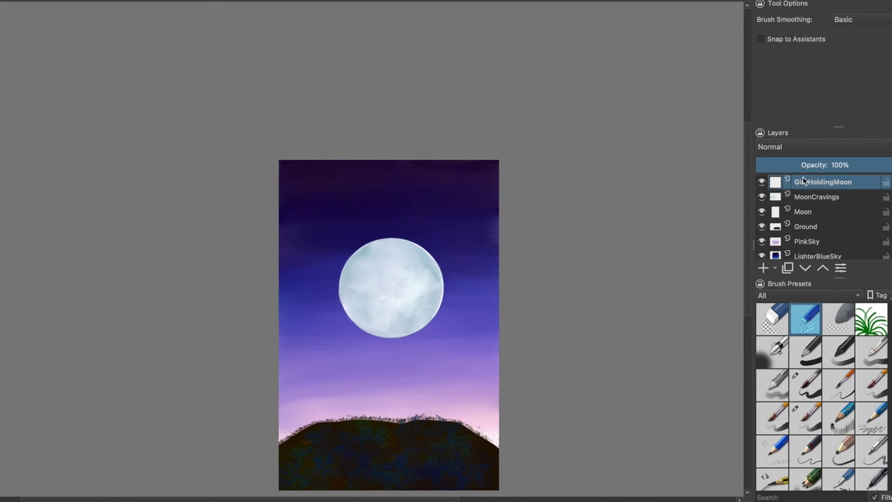
left_click(834, 385)
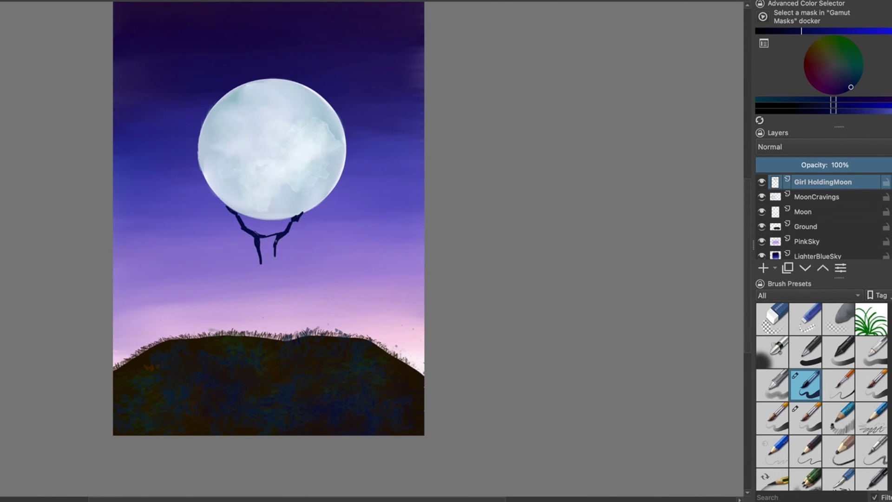
Step: Paint the girl's dark navy silhouette with raised arms, body and flowing dress hem
mouse_move(273, 255)
left_mouse_down()
mouse_move(259, 273)
mouse_move(265, 239)
mouse_move(277, 236)
left_mouse_up()
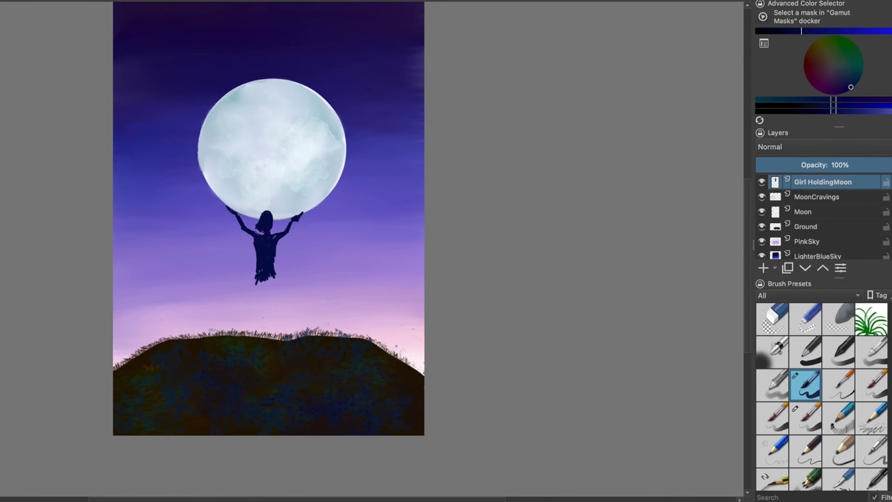
left_click_drag(274, 257, 297, 302)
mouse_move(260, 280)
left_mouse_down()
mouse_move(237, 312)
mouse_move(264, 305)
left_mouse_up()
left_click_drag(276, 277, 281, 300)
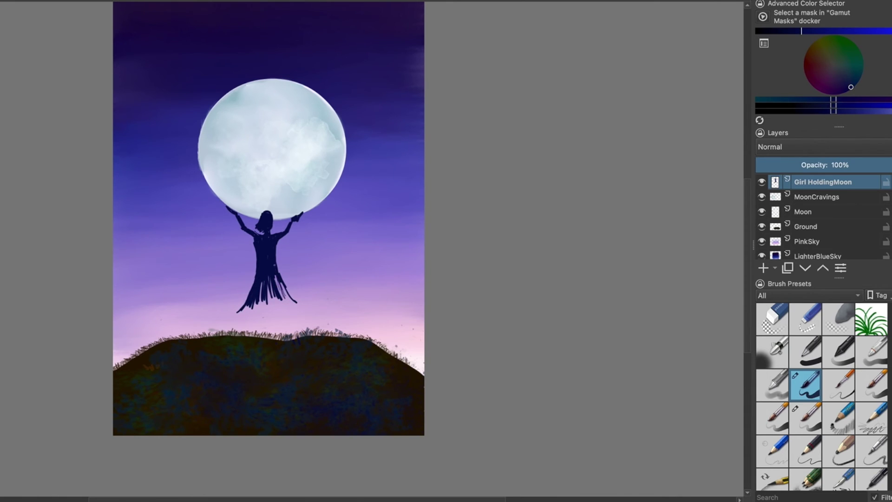
mouse_move(277, 282)
left_mouse_down()
mouse_move(288, 305)
mouse_move(260, 309)
left_mouse_up()
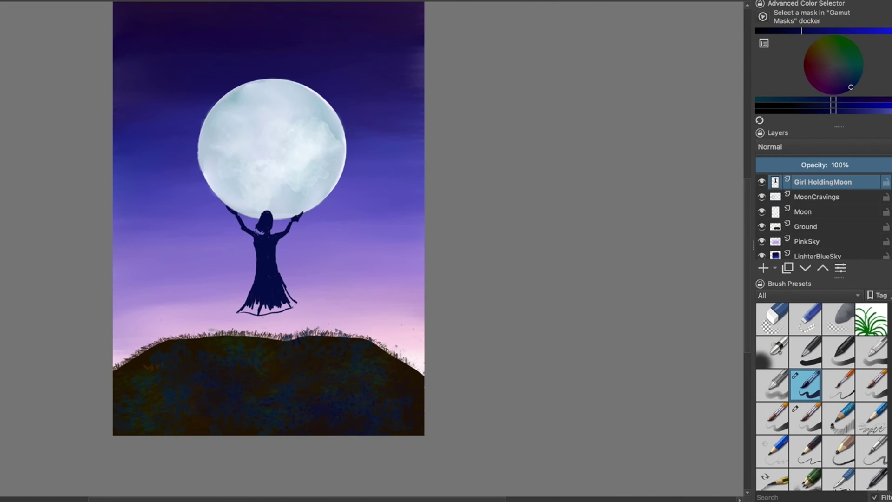
left_click_drag(248, 312, 298, 307)
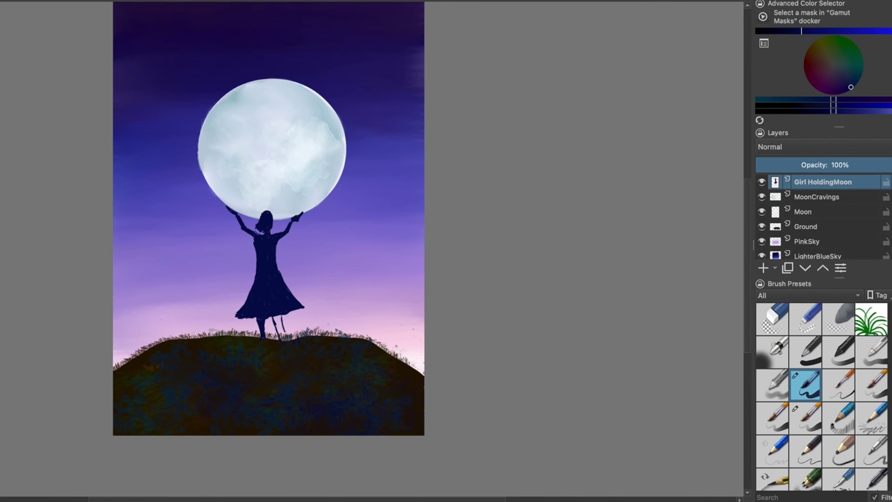
scroll(280, 327, "up", 3)
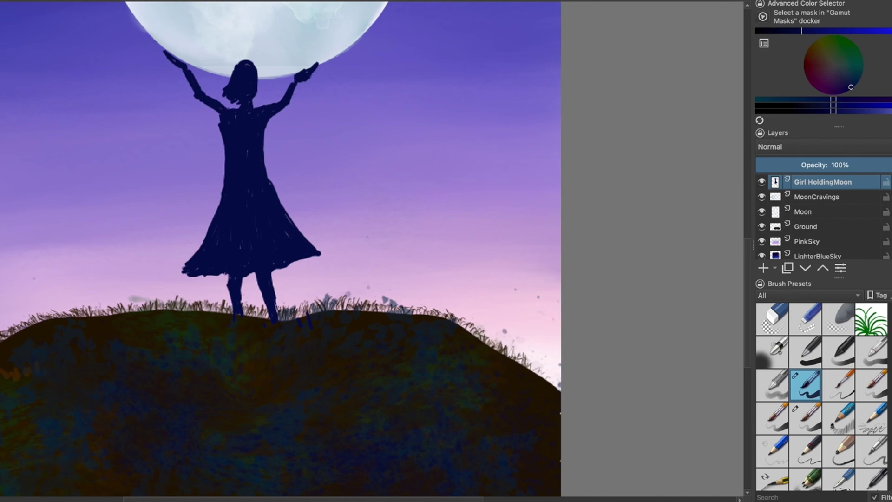
Step: Undo the bad strokes and repaint the girl's left leg
key("ctrl+z")
left_click_drag(232, 310, 228, 278)
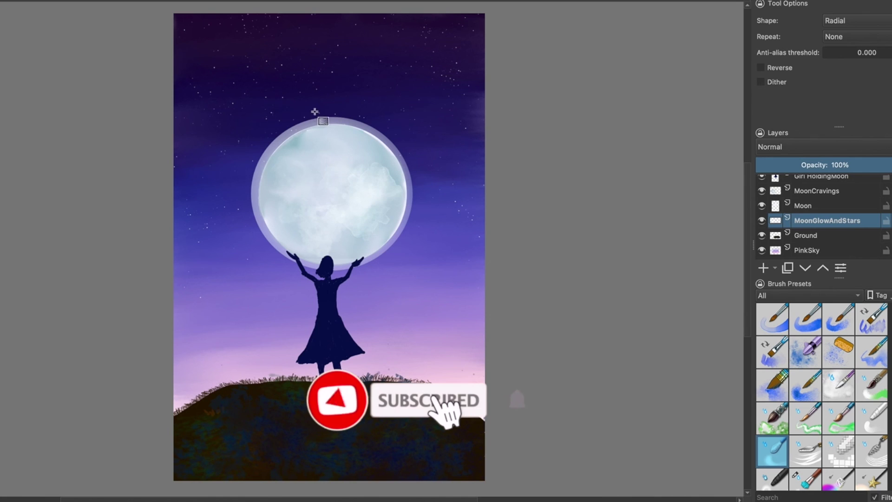
Step: Blend the glow softly around the moon's lower-right, left and top edges with a freehand brush
key("b")
mouse_move(254, 177)
left_mouse_down()
mouse_move(407, 173)
mouse_move(287, 253)
left_mouse_up()
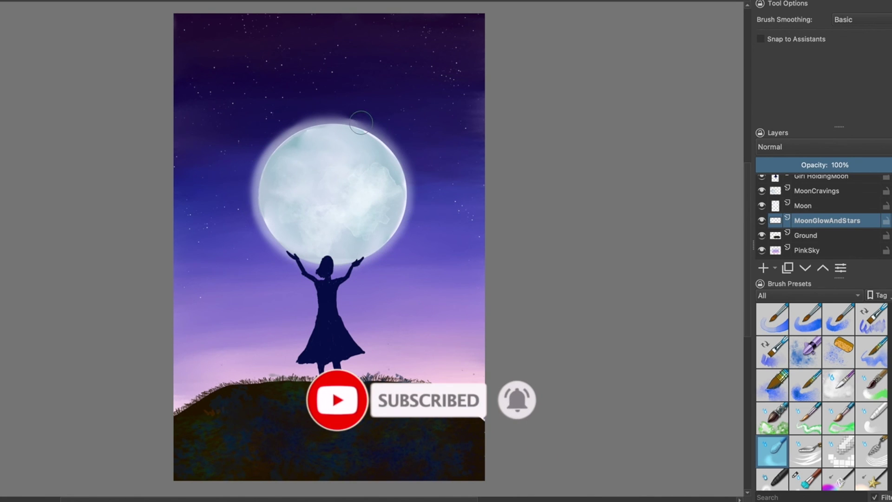
left_click_drag(324, 95, 307, 262)
left_click_drag(251, 227, 415, 178)
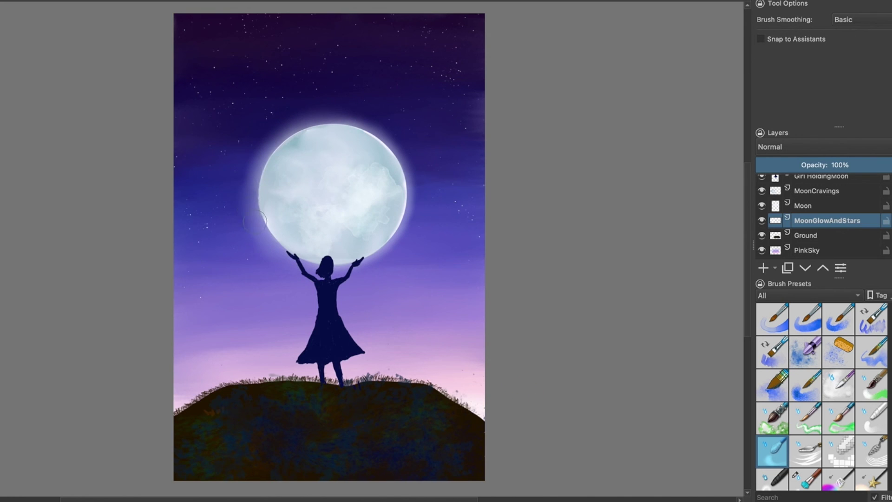